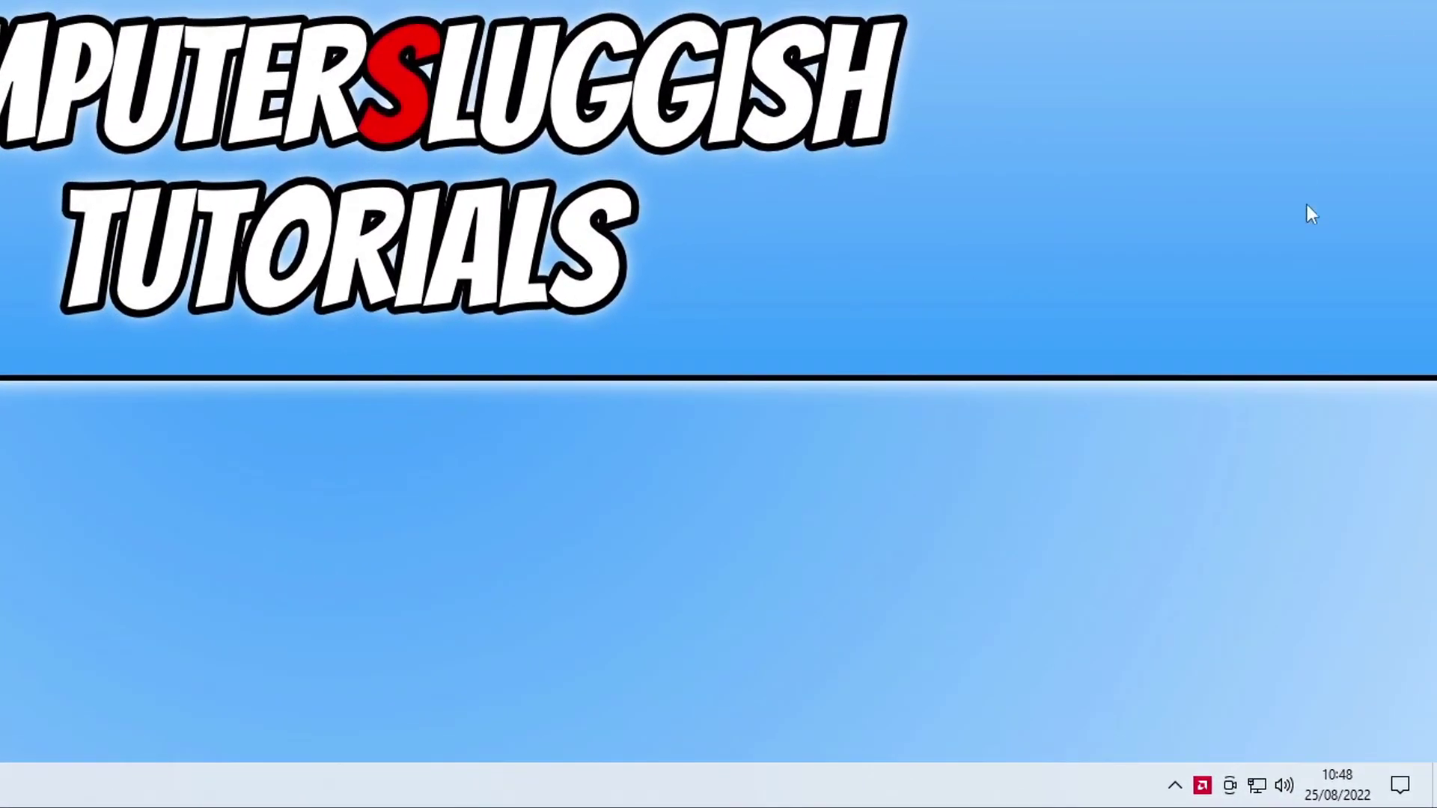
Launch AMD Software: Adrenalin Edition from the tray icon and go to its Settings page.
right_click(1201, 785)
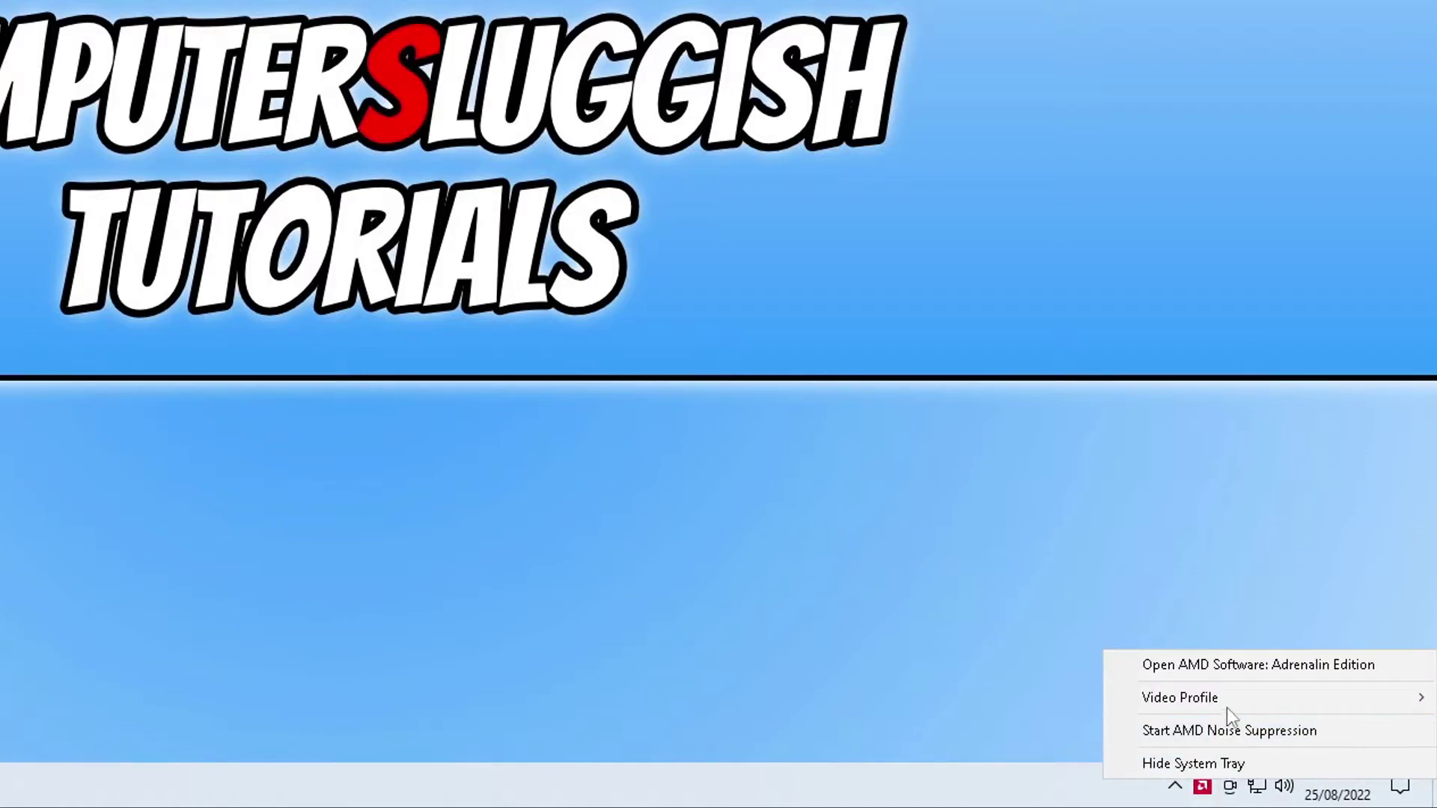
left_click(1243, 665)
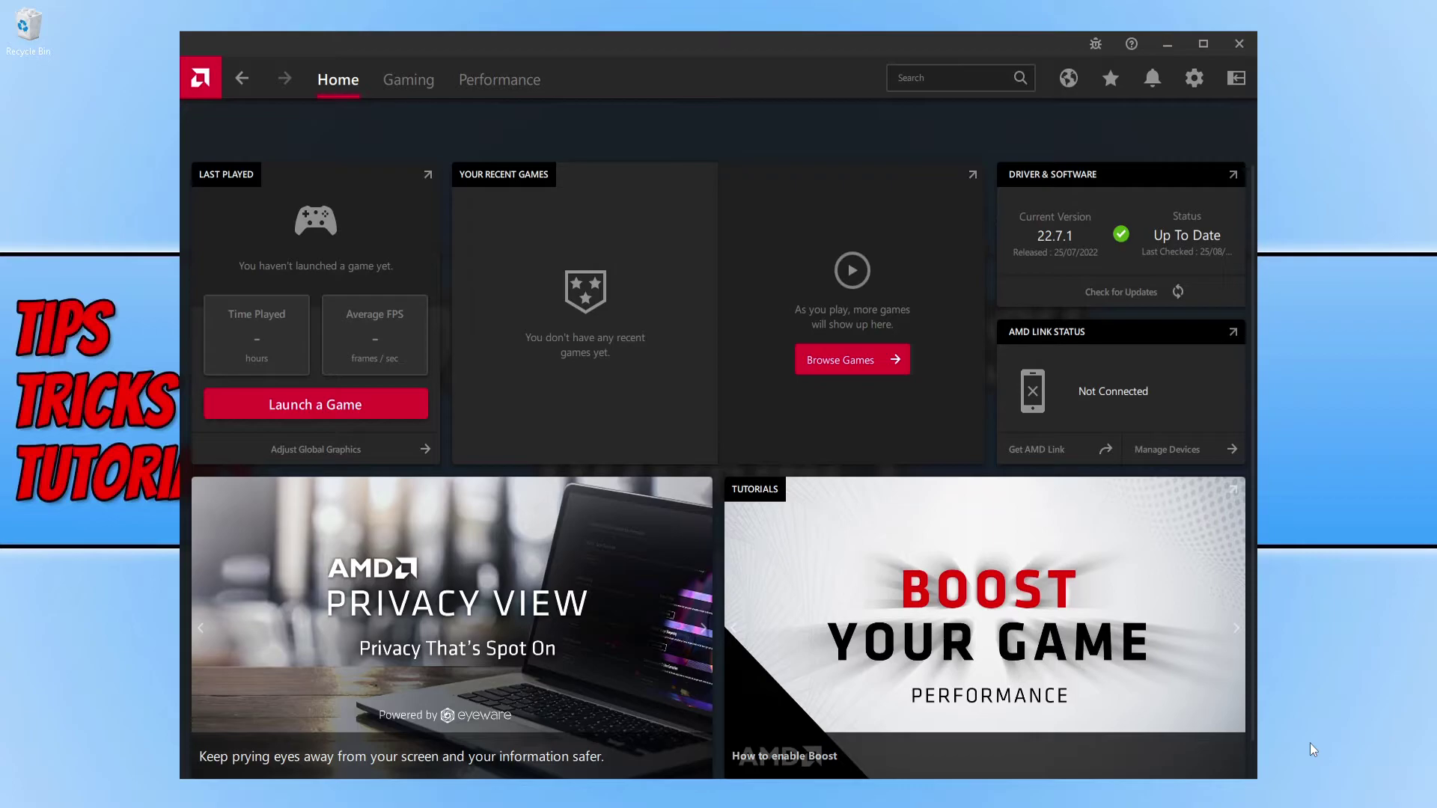
left_click(1195, 82)
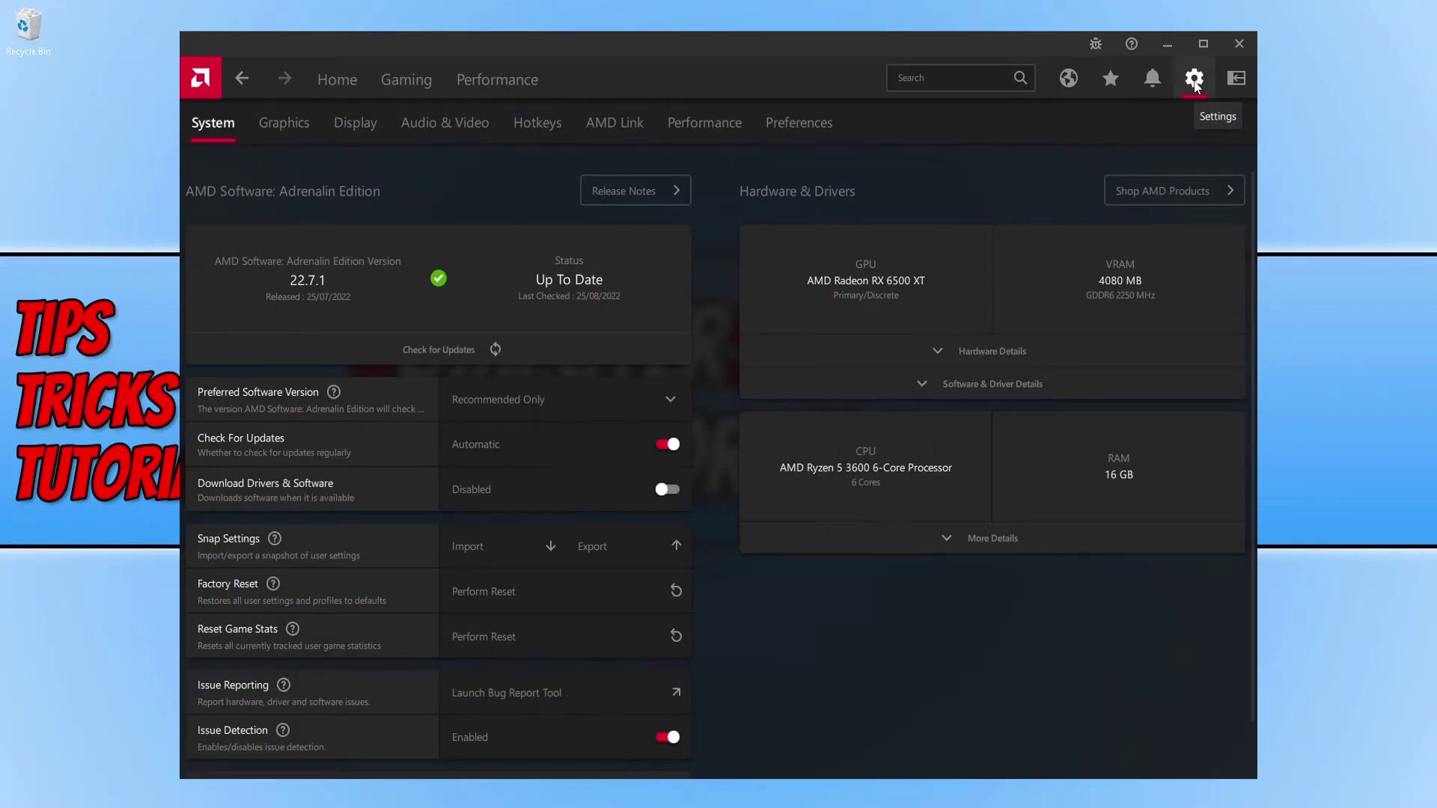
Switch to the Display settings section for the VG258 monitor.
left_click(366, 123)
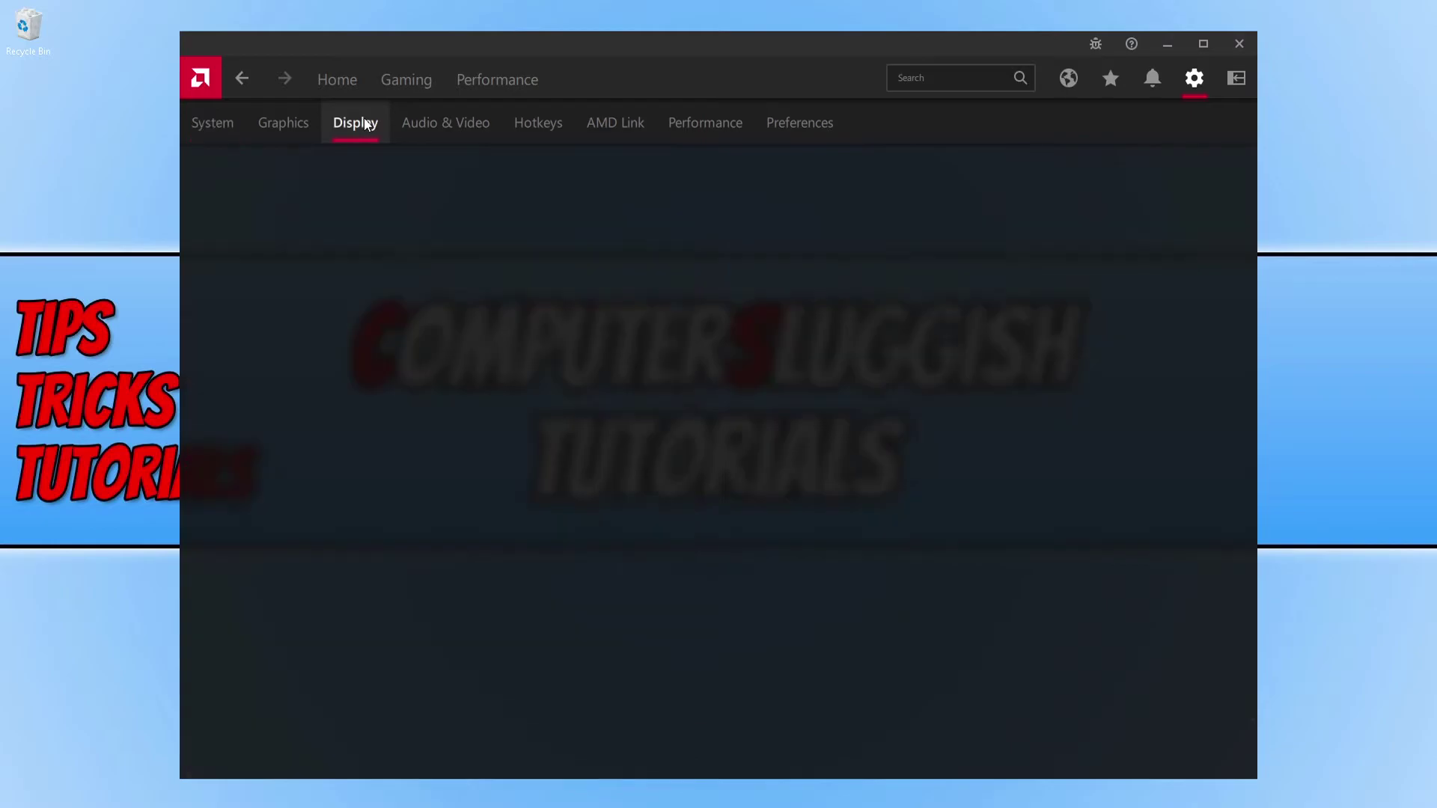